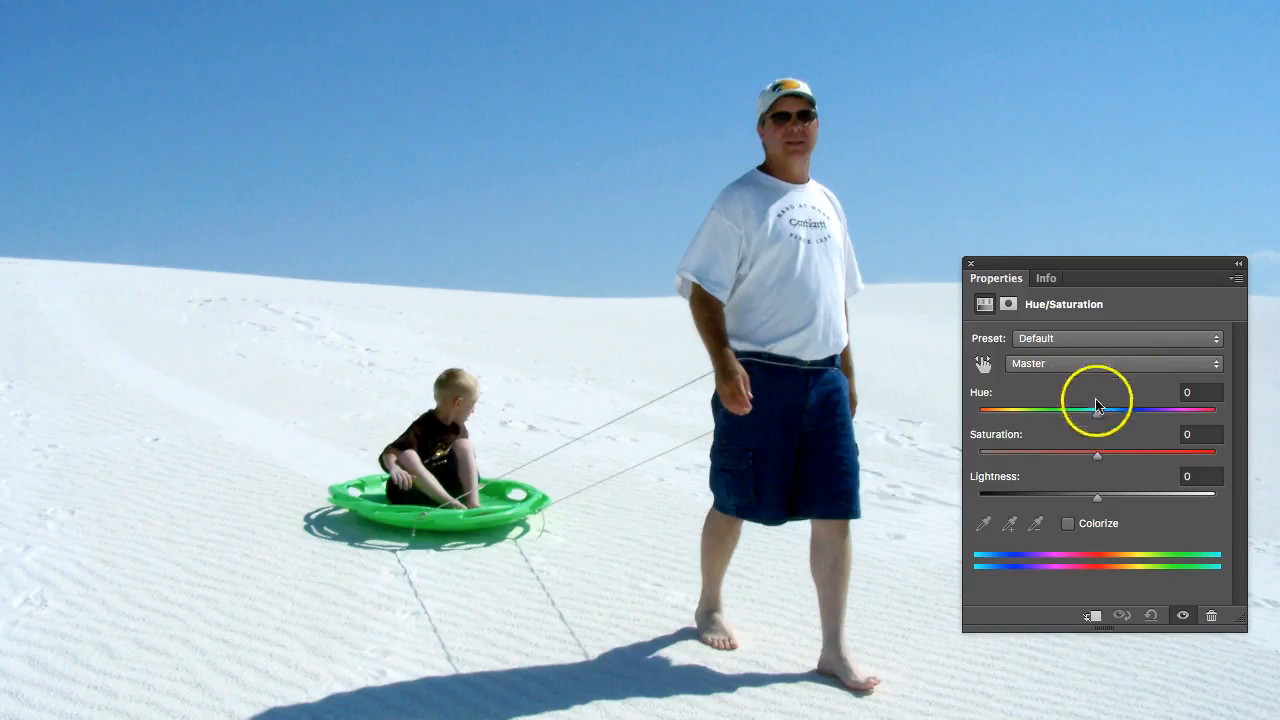
Step: Try small shifts of the Master hue, saturation and lightness and reset the adjustment to its defaults
mouse_move(1099, 418)
left_mouse_down()
mouse_move(1115, 420)
mouse_move(1089, 419)
mouse_move(1100, 420)
left_mouse_up()
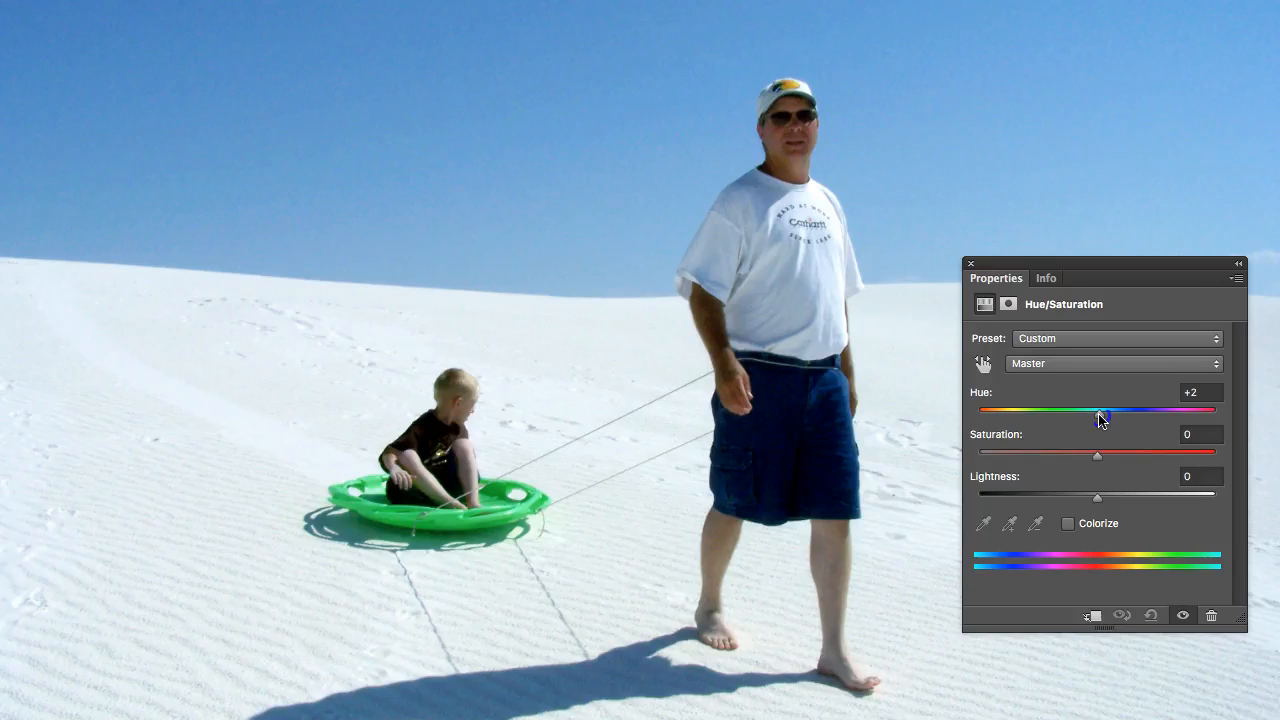
left_click_drag(1100, 420, 1100, 420)
left_click(1098, 458)
mouse_move(1098, 458)
left_mouse_down()
mouse_move(981, 452)
mouse_move(1098, 460)
left_mouse_up()
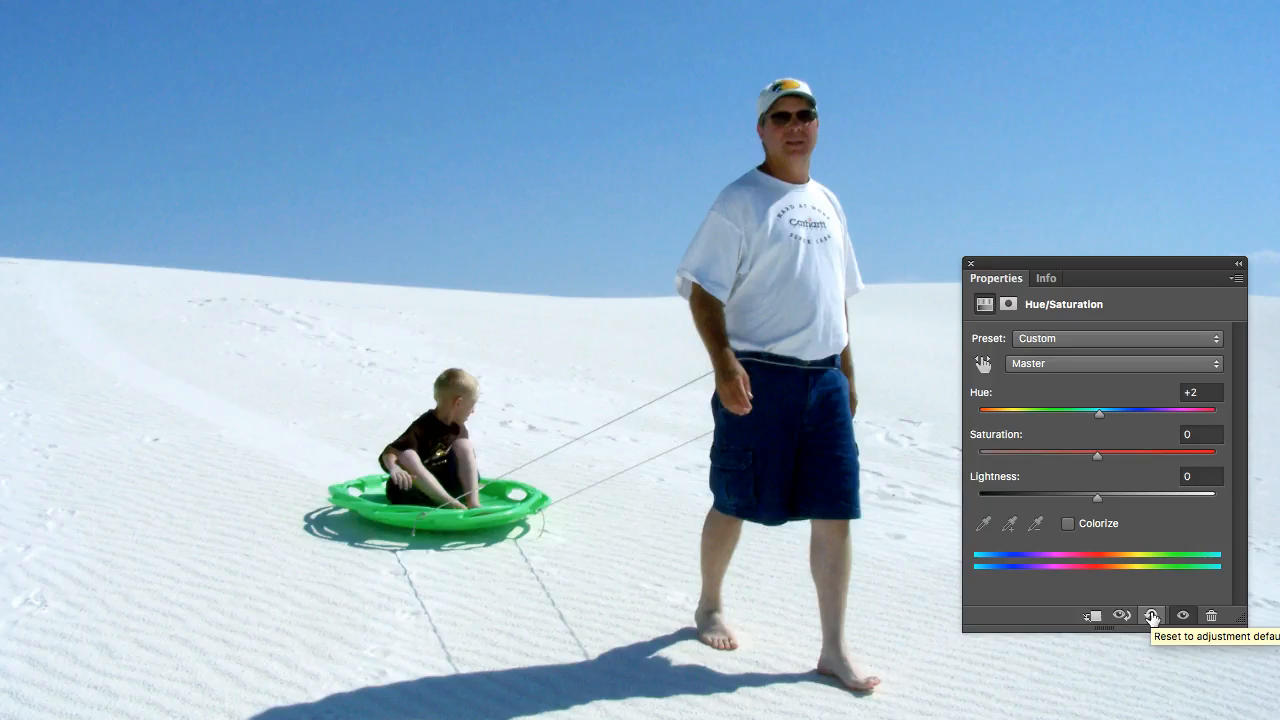
left_click(1151, 617)
left_click_drag(1098, 460, 1094, 500)
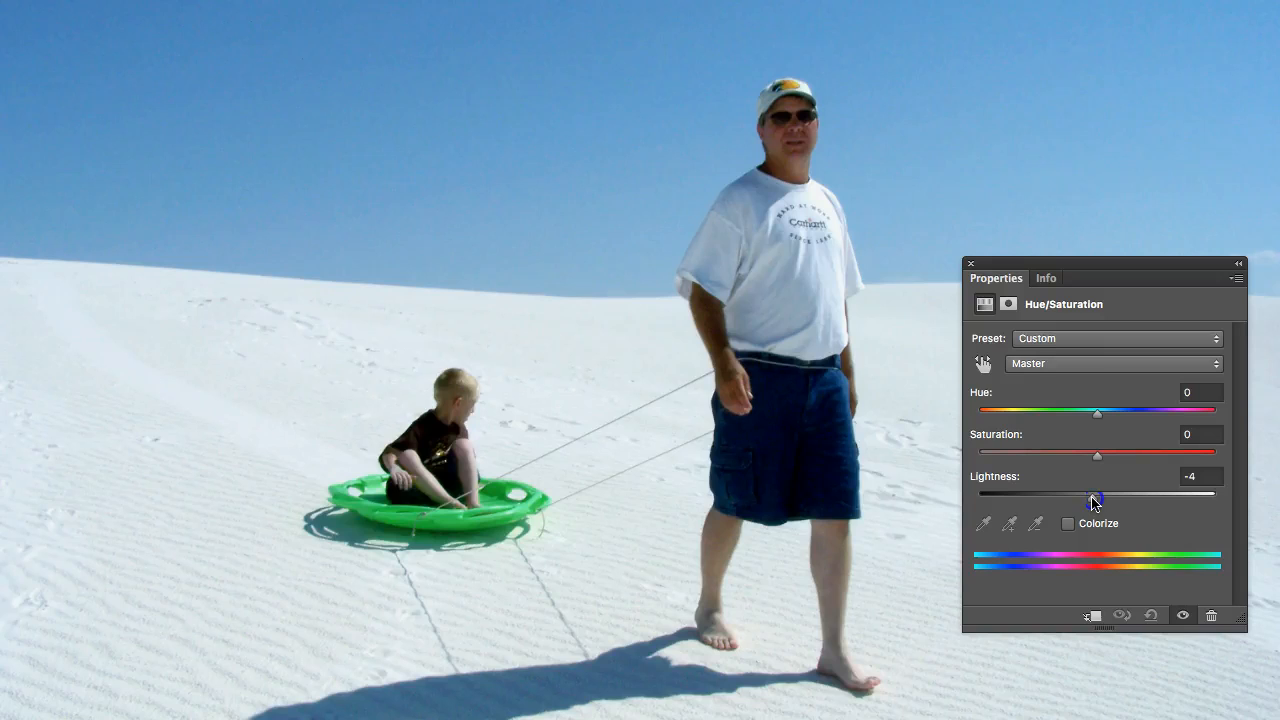
left_click_drag(1094, 502, 1099, 502)
left_click(1151, 615)
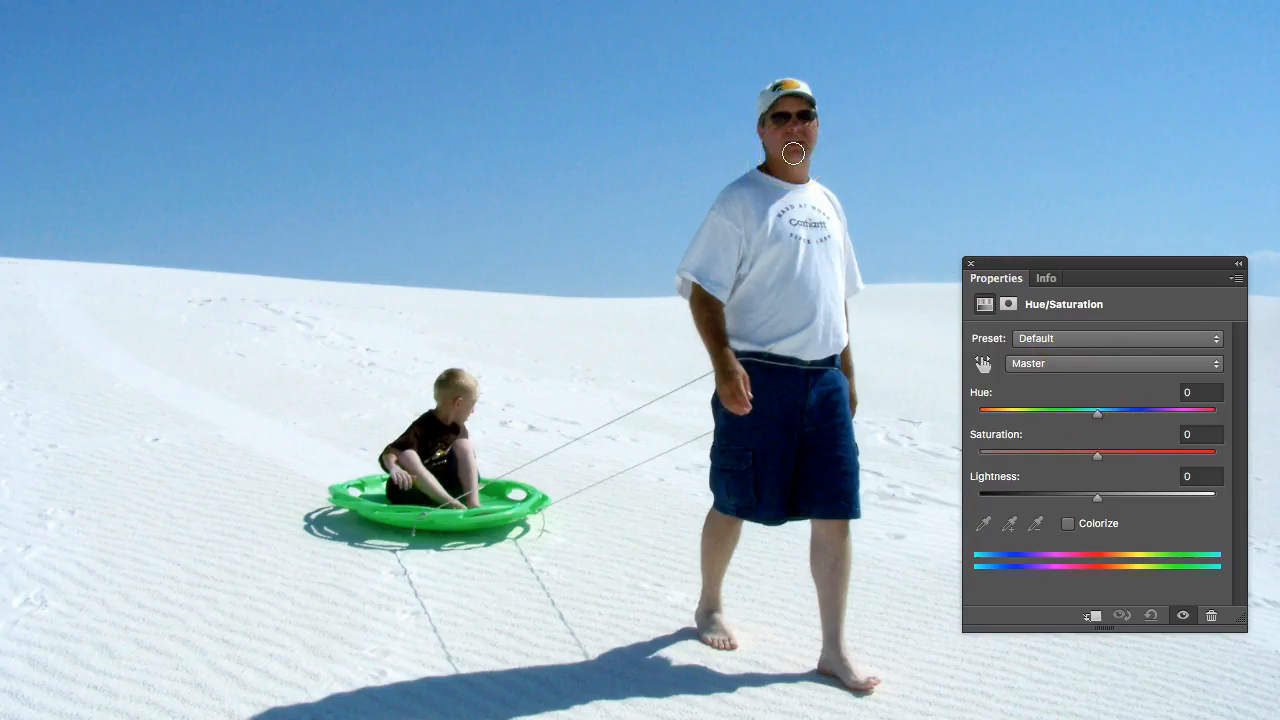
Step: Adjust the Reds range to hue -2, saturation -22 and lightness +4
key("super+plus")
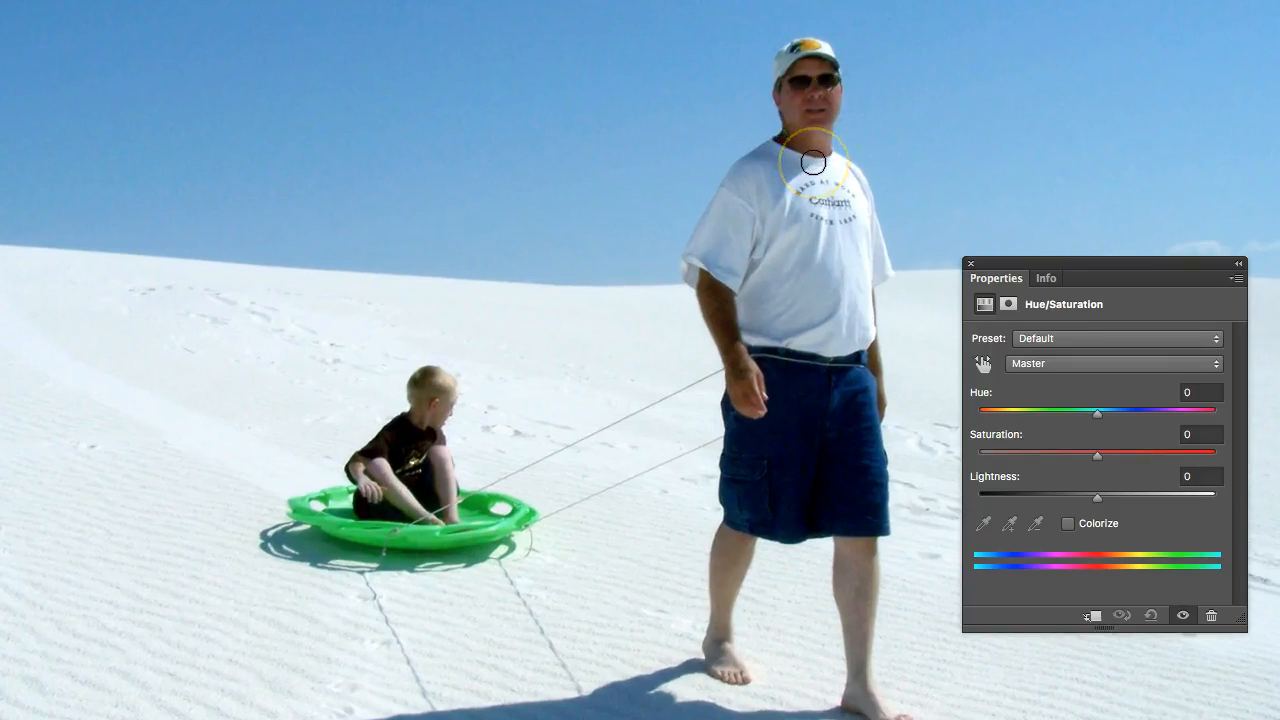
left_click(1067, 366)
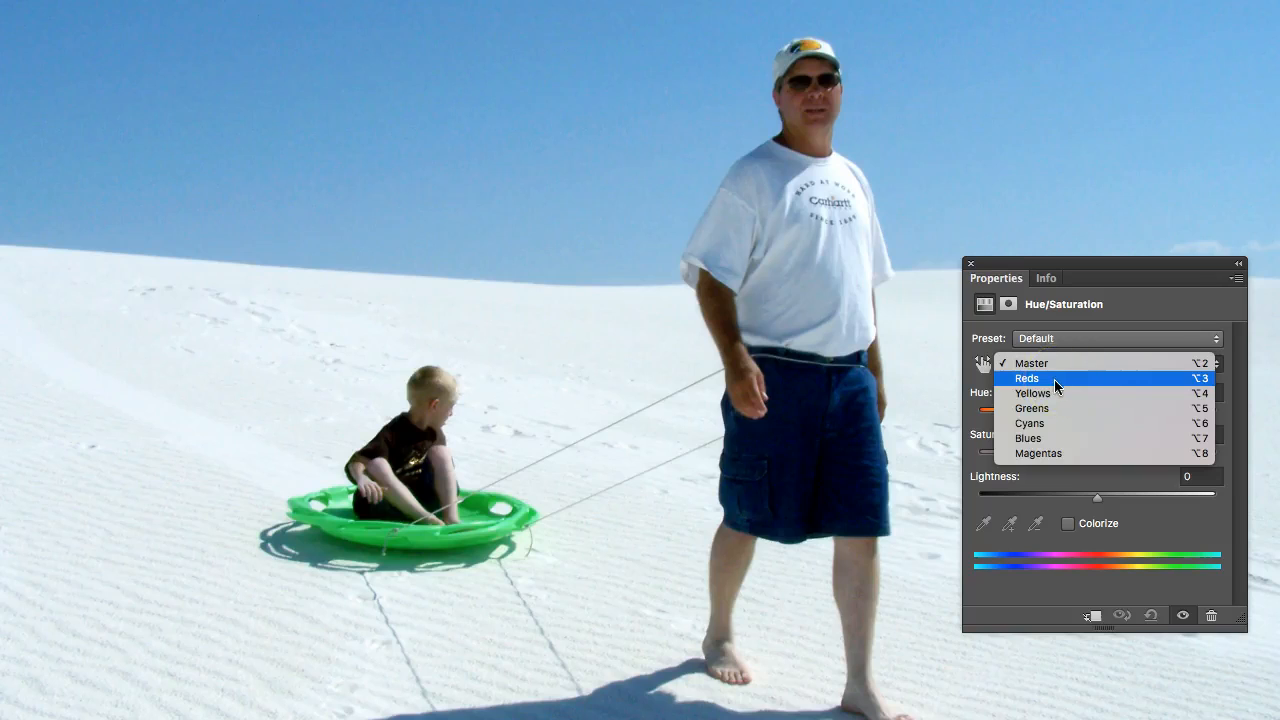
left_click(1053, 379)
left_click(1059, 408)
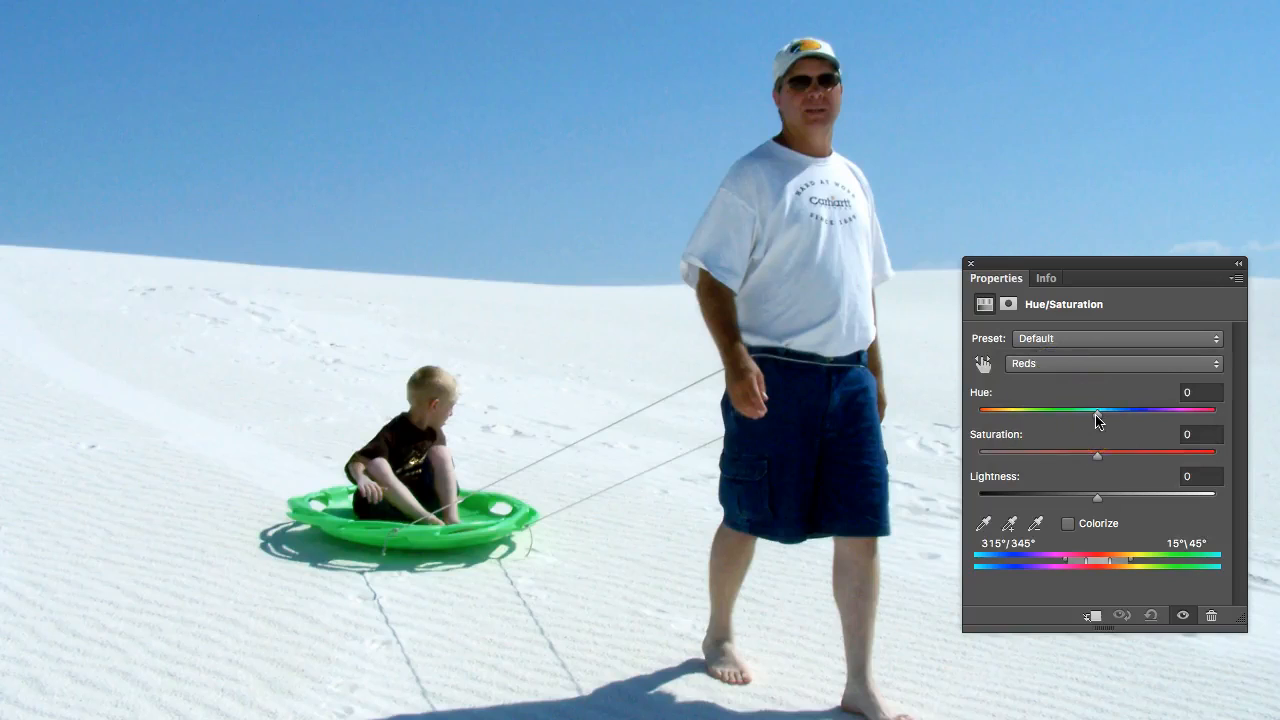
left_click_drag(1097, 419, 1108, 422)
left_click_drag(1108, 421, 1110, 422)
mouse_move(1116, 423)
left_mouse_down()
mouse_move(1065, 423)
mouse_move(1125, 423)
mouse_move(1107, 422)
left_mouse_up()
left_click_drag(1107, 421, 1107, 421)
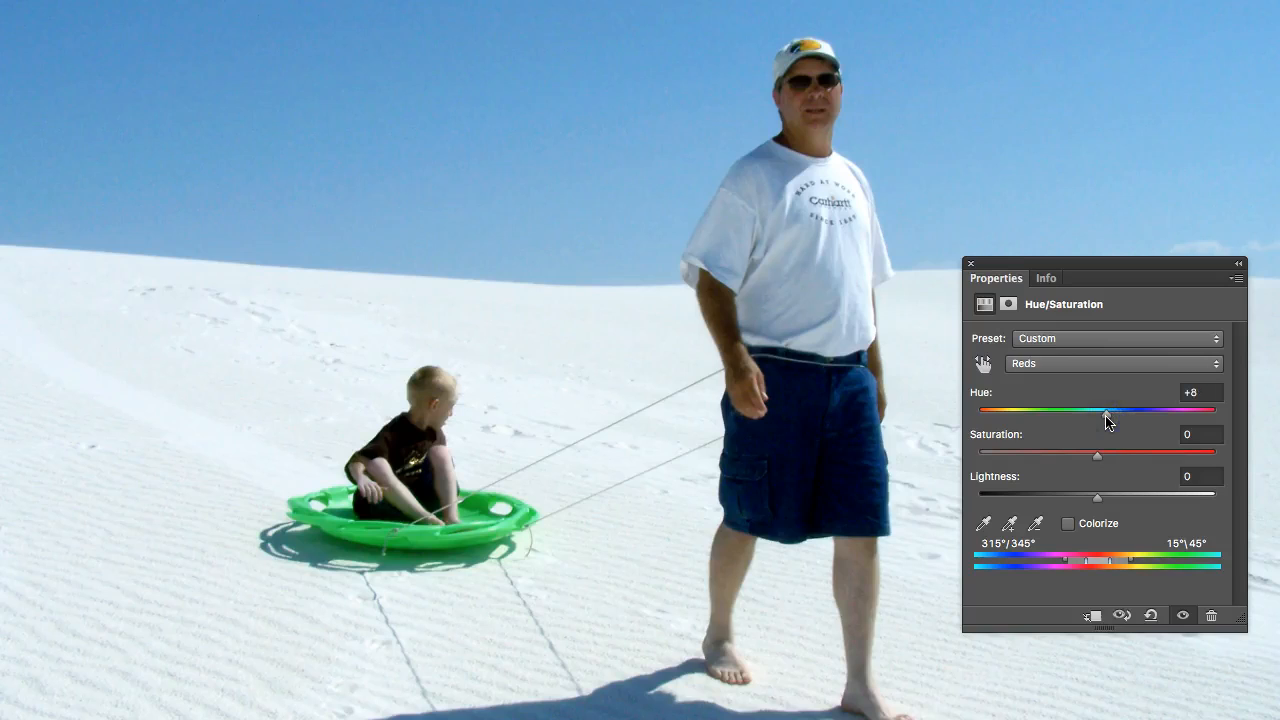
left_click(1099, 457)
left_click_drag(1097, 454, 1070, 458)
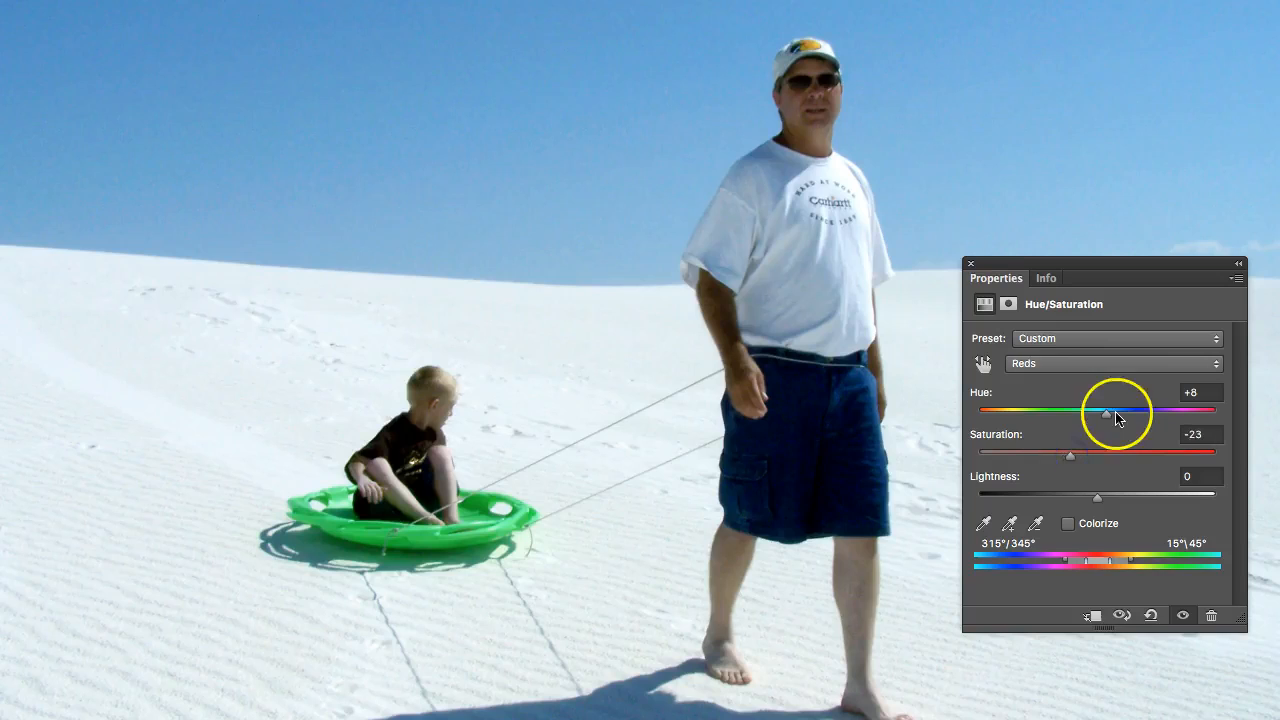
left_click_drag(1104, 414, 1096, 416)
left_click_drag(1074, 458, 1103, 505)
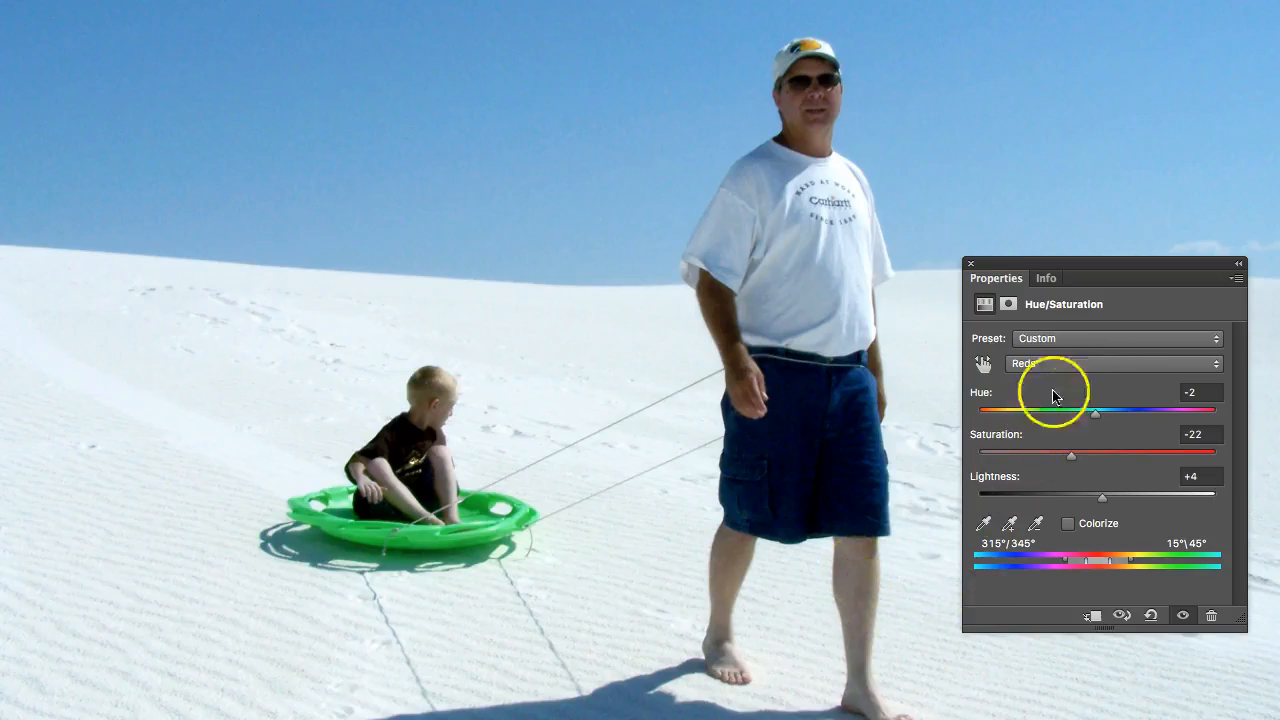
Step: For the Yellows range, set hue to -9 and lightness to +8, test saturation at +100 and bring it back near neutral
left_click(1069, 368)
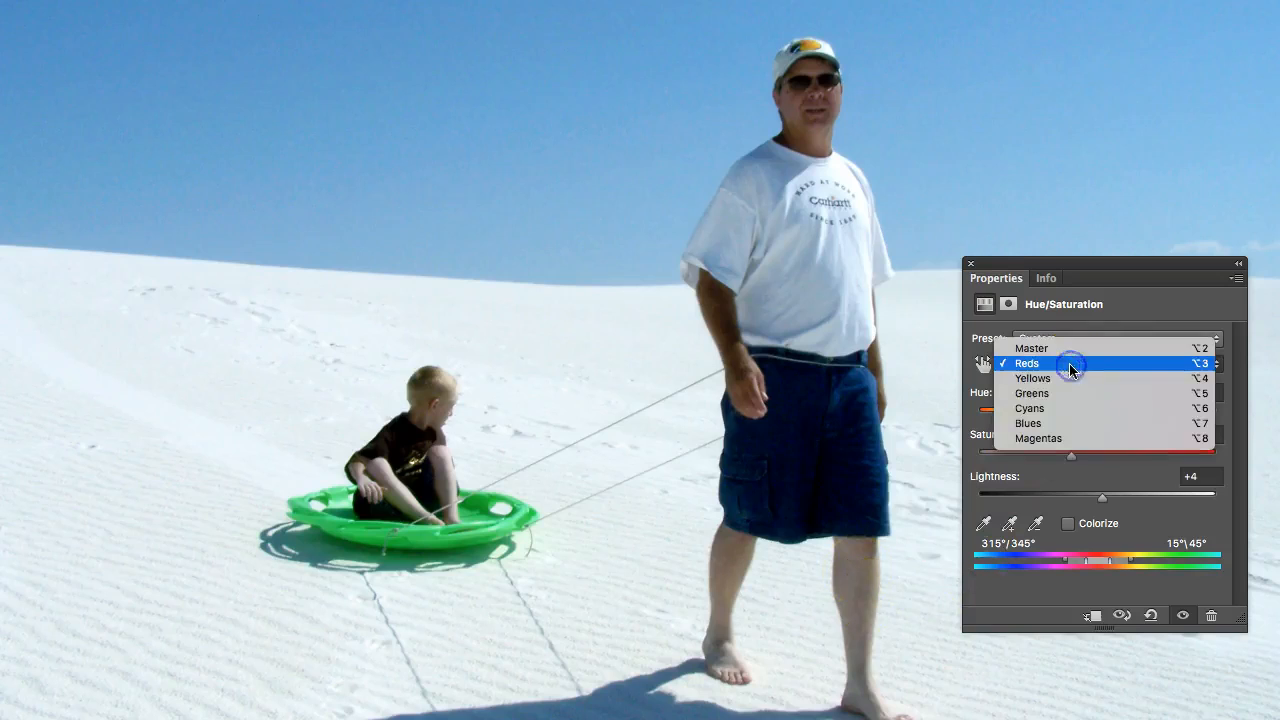
left_click(1067, 377)
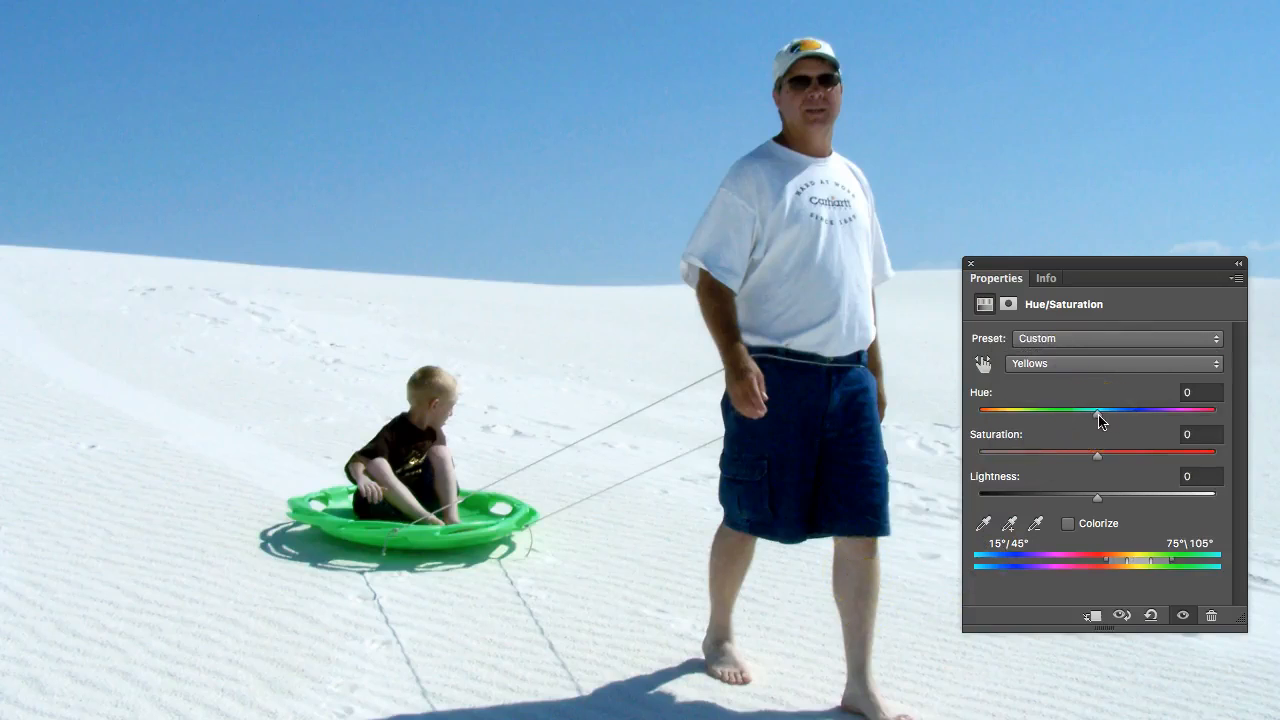
mouse_move(1098, 415)
left_mouse_down()
mouse_move(1081, 416)
mouse_move(1123, 420)
left_mouse_up()
left_click_drag(1124, 414, 1094, 468)
mouse_move(1100, 462)
left_mouse_down()
mouse_move(1138, 464)
mouse_move(1091, 461)
mouse_move(1122, 466)
left_mouse_up()
mouse_move(1098, 503)
left_mouse_down()
mouse_move(1136, 507)
mouse_move(972, 523)
mouse_move(1248, 530)
mouse_move(1103, 515)
mouse_move(1116, 501)
left_mouse_up()
left_click_drag(1122, 457, 1230, 470)
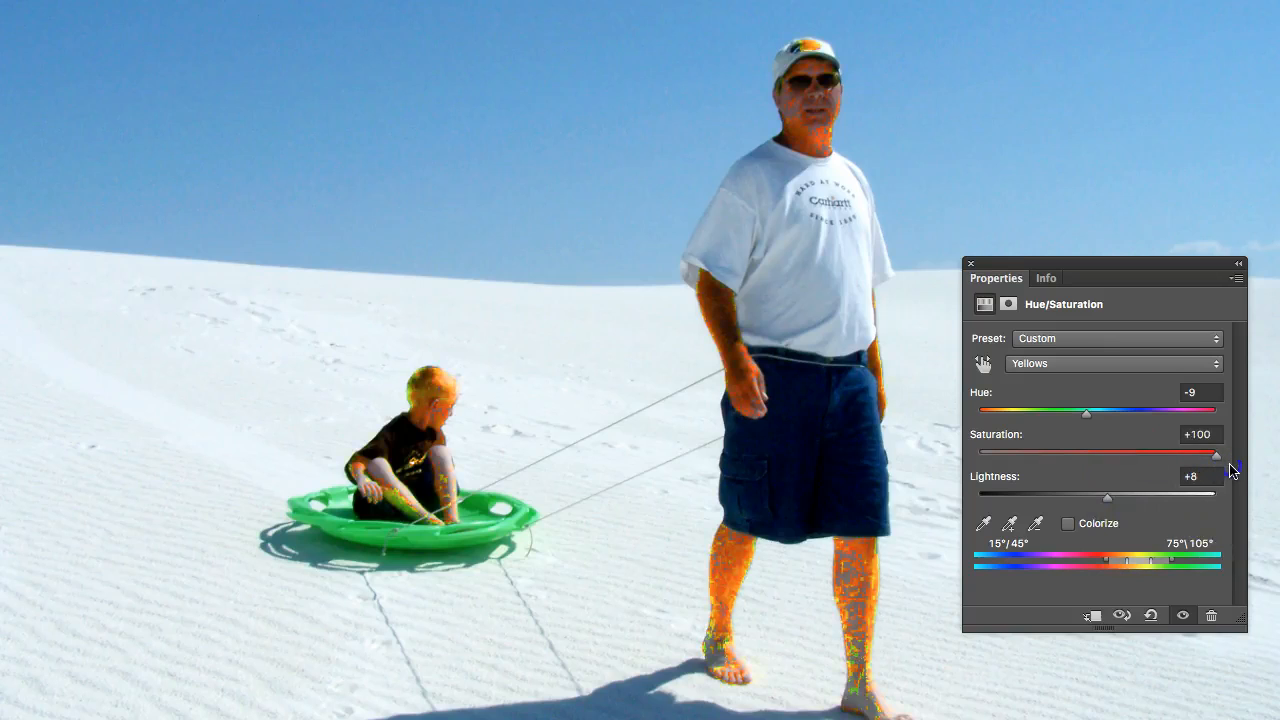
left_click_drag(1230, 470, 1104, 463)
Step: Set the Greens range to saturation -3 and lightness -2, and extend its lower falloff limit to 71°
left_click(1060, 363)
left_click(1056, 377)
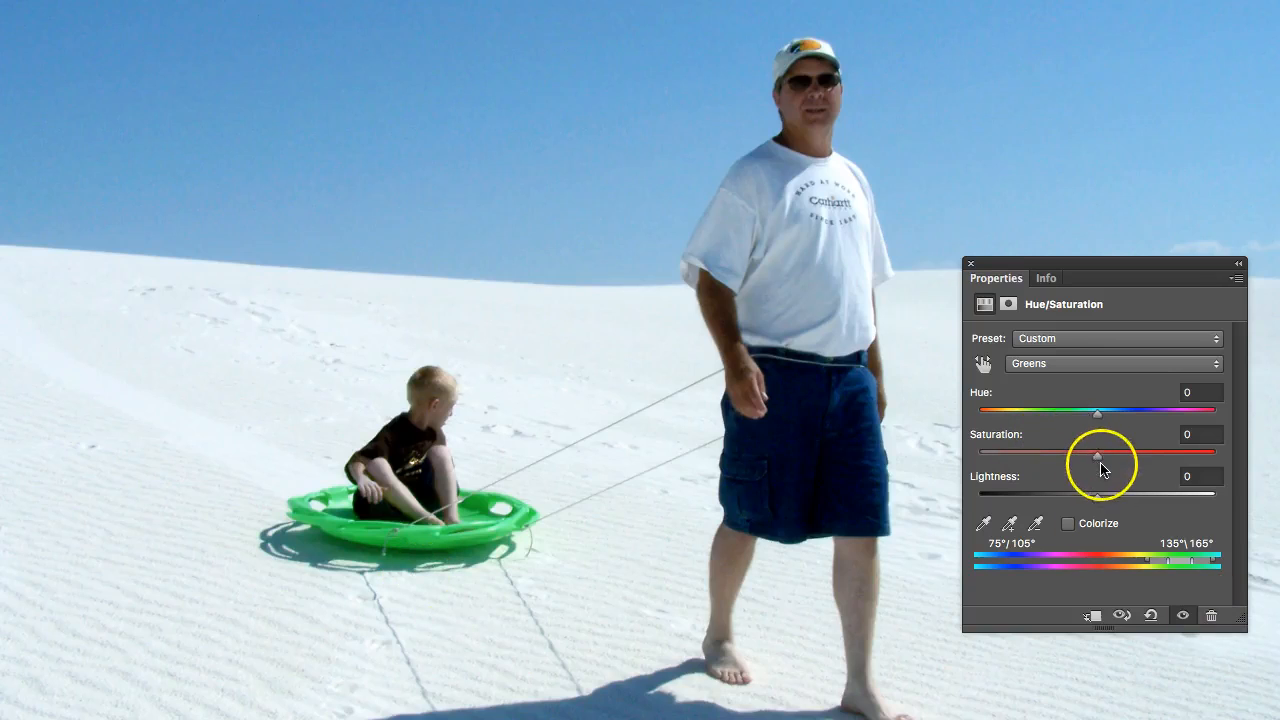
left_click_drag(1099, 457, 1095, 506)
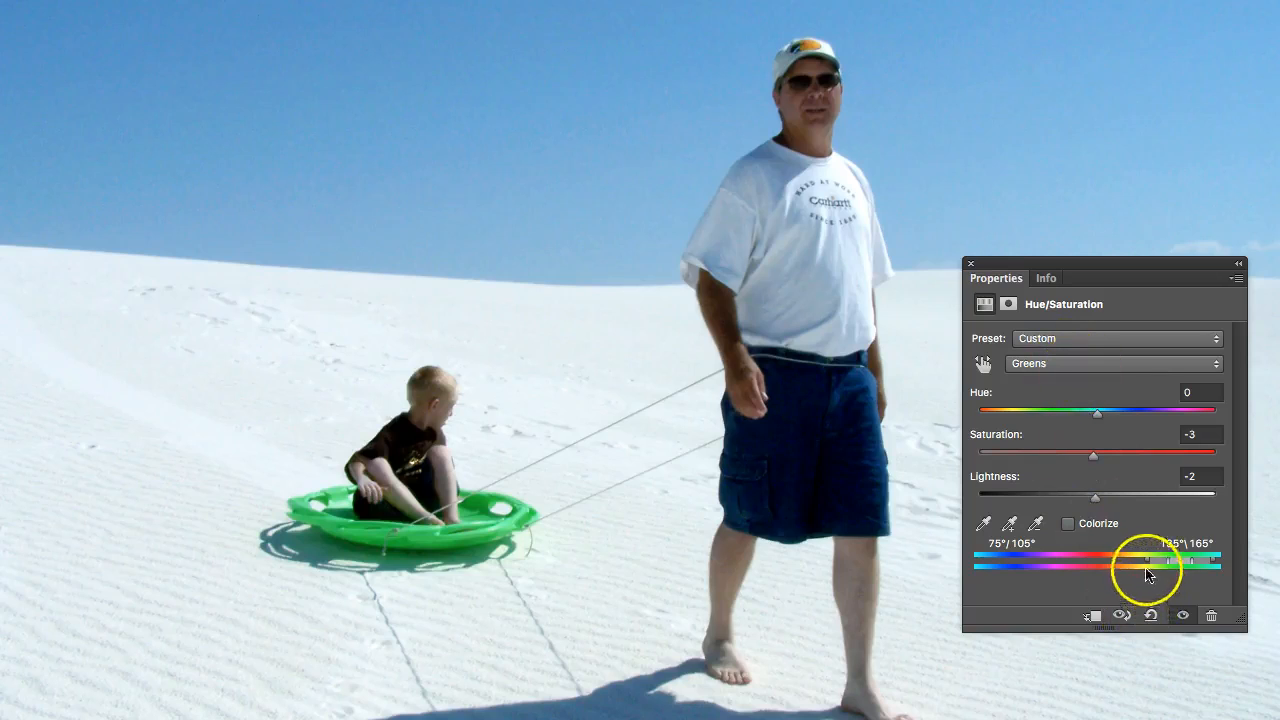
left_click_drag(1148, 561, 1146, 566)
left_click(1057, 365)
left_click(1055, 362)
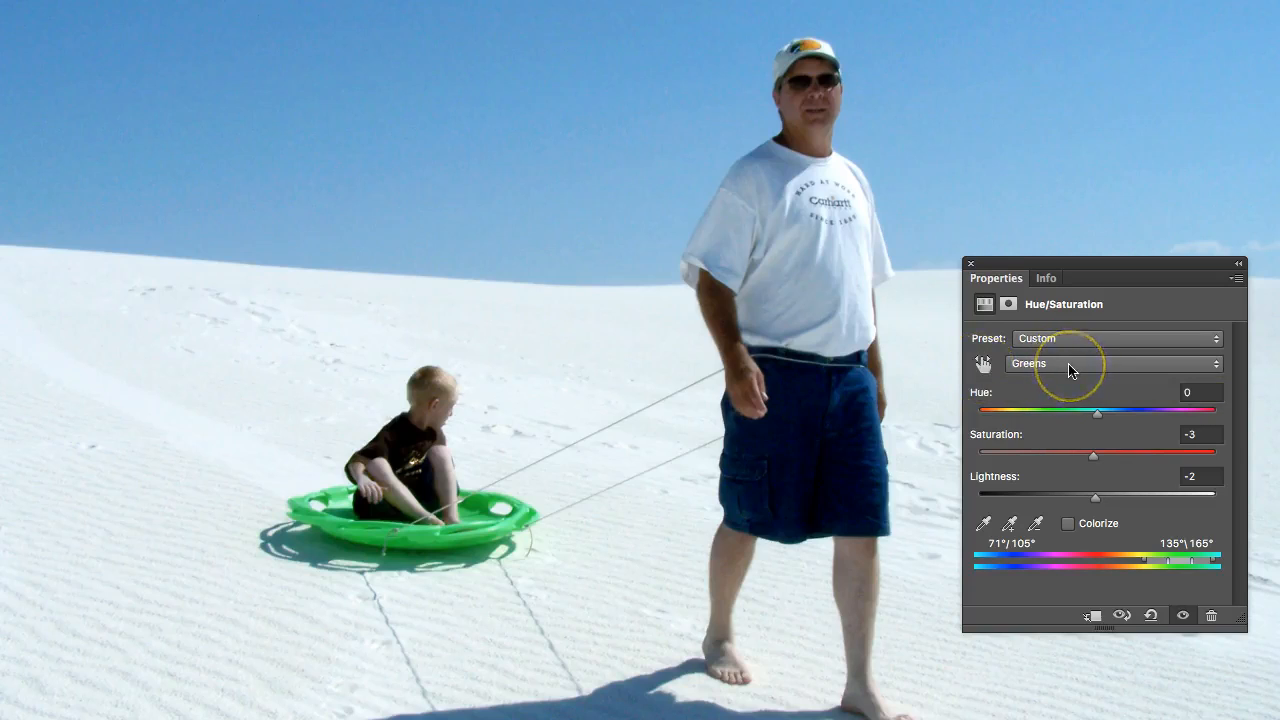
Step: Raise the Greens saturation to +3 by sampling the green sled with the on-image adjustment tool
left_click(984, 366)
left_click(425, 533)
mouse_move(425, 537)
left_mouse_down()
mouse_move(461, 540)
mouse_move(392, 541)
mouse_move(432, 541)
left_mouse_up()
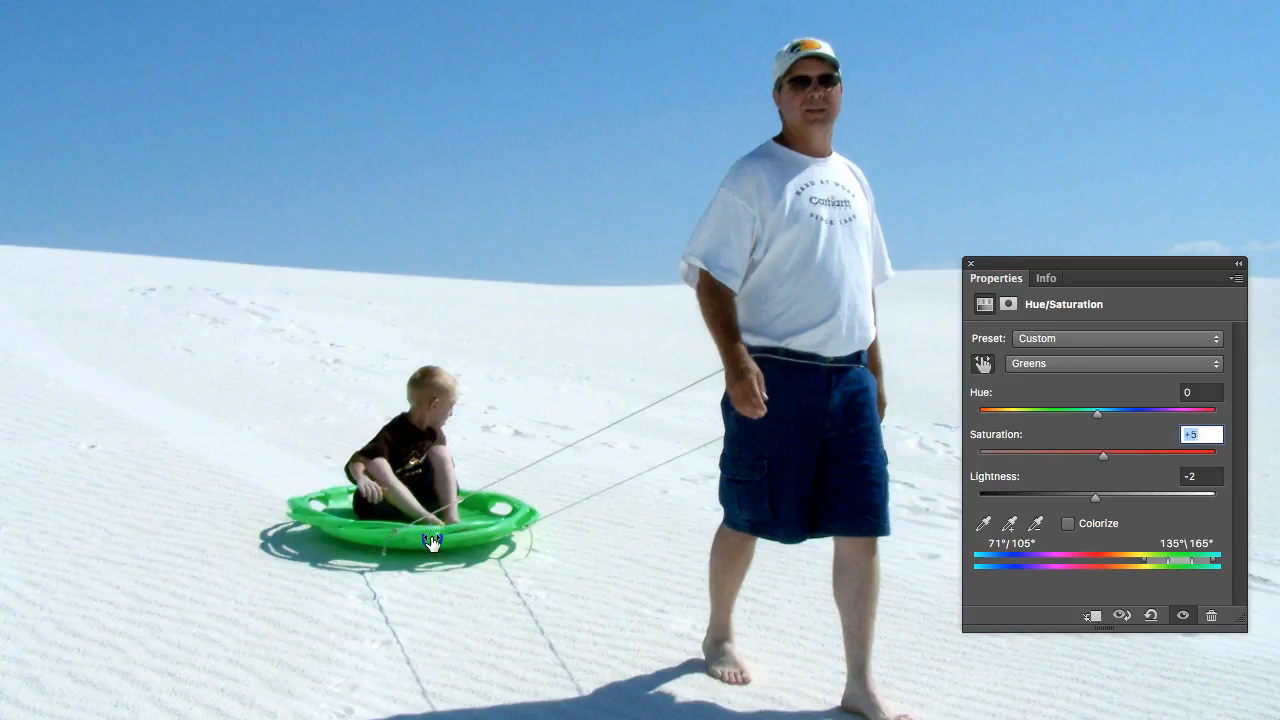
left_click_drag(432, 541, 429, 541)
Step: For the Cyans range, set saturation to +17 and keep hue and lightness at 0
left_click(1046, 363)
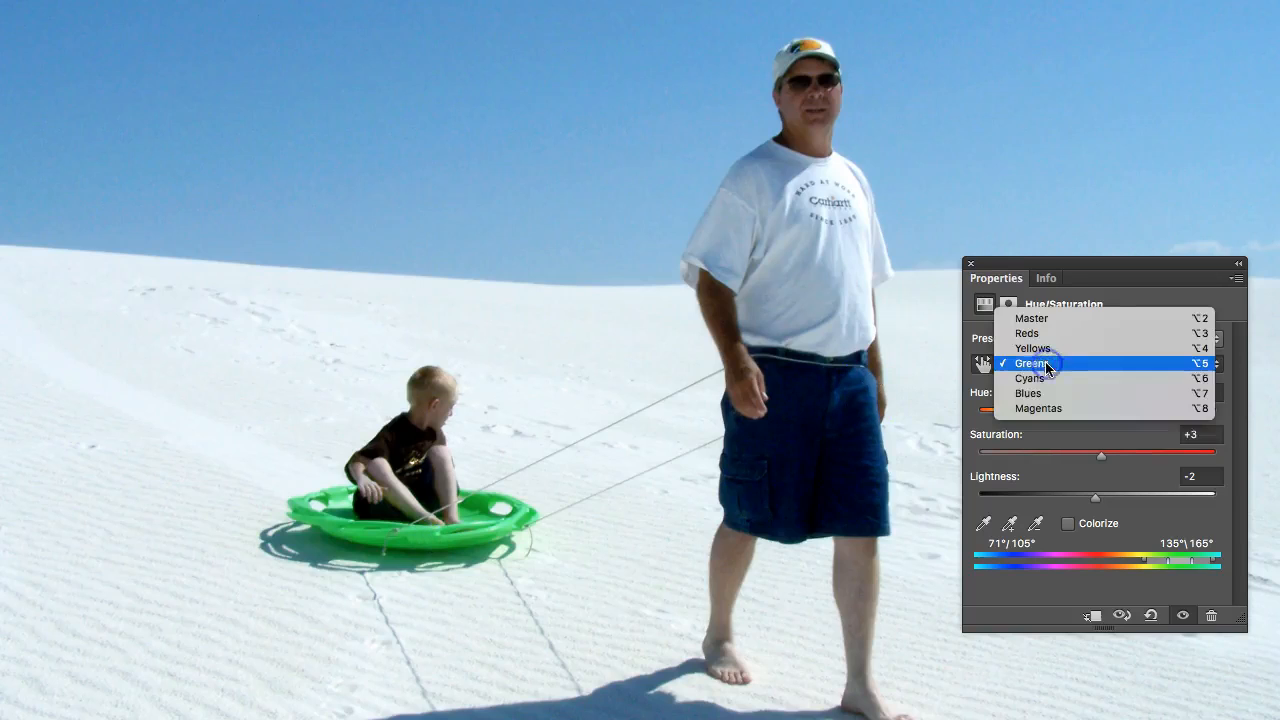
left_click(1043, 378)
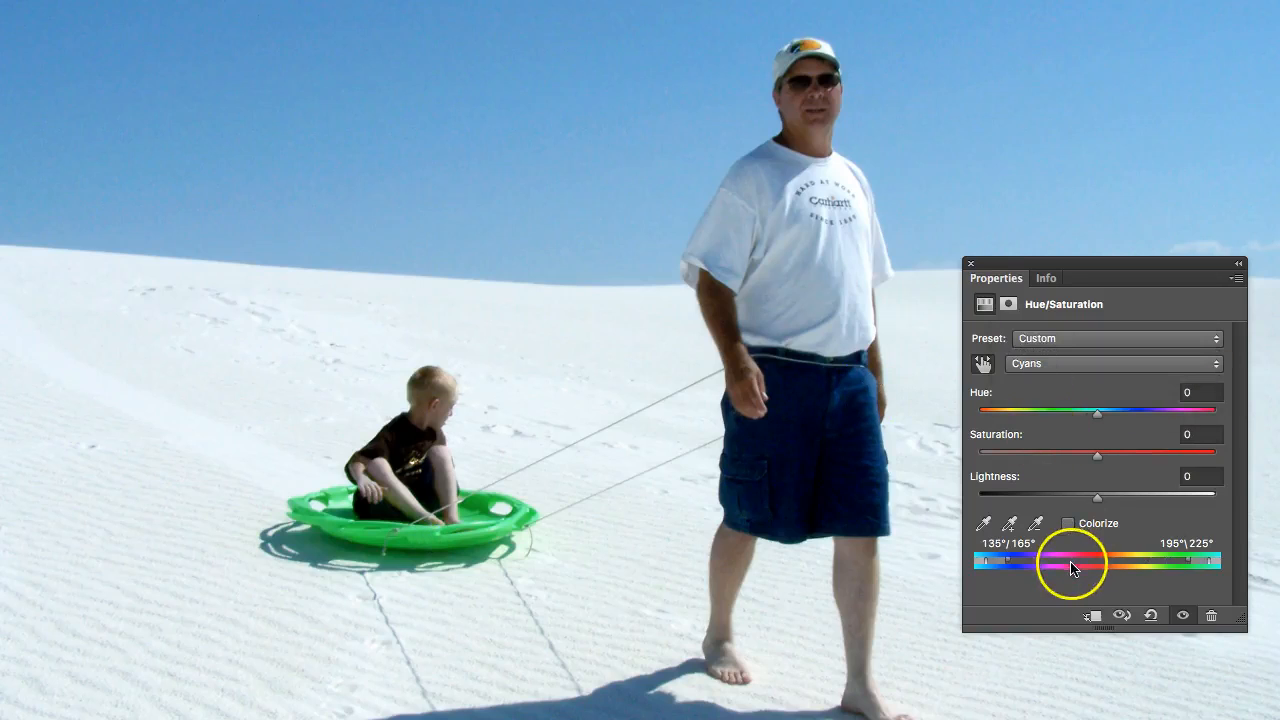
mouse_move(1098, 425)
left_mouse_down()
mouse_move(1118, 425)
mouse_move(1101, 426)
left_mouse_up()
left_click(1192, 395)
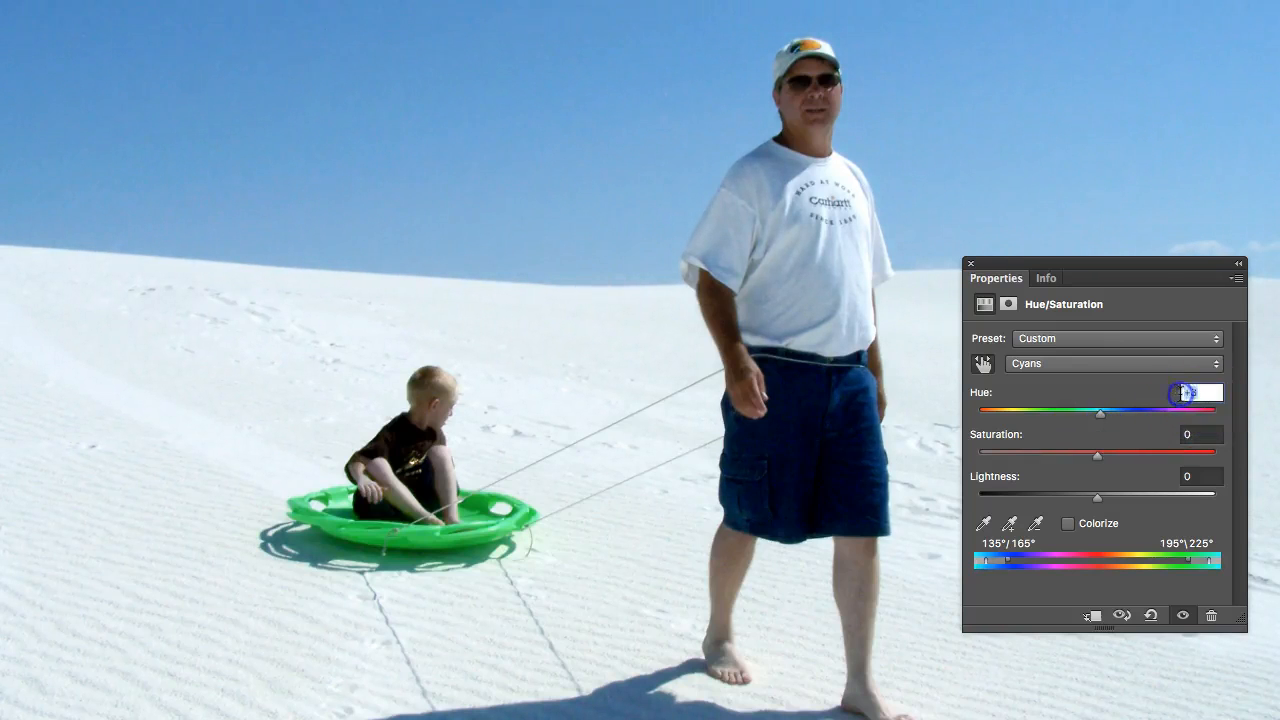
type("0")
left_click_drag(1097, 465, 1112, 465)
left_click_drag(1115, 465, 1117, 466)
mouse_move(1097, 497)
left_mouse_down()
mouse_move(1222, 520)
mouse_move(1010, 507)
mouse_move(1105, 514)
left_mouse_up()
left_click(1186, 480)
type("0")
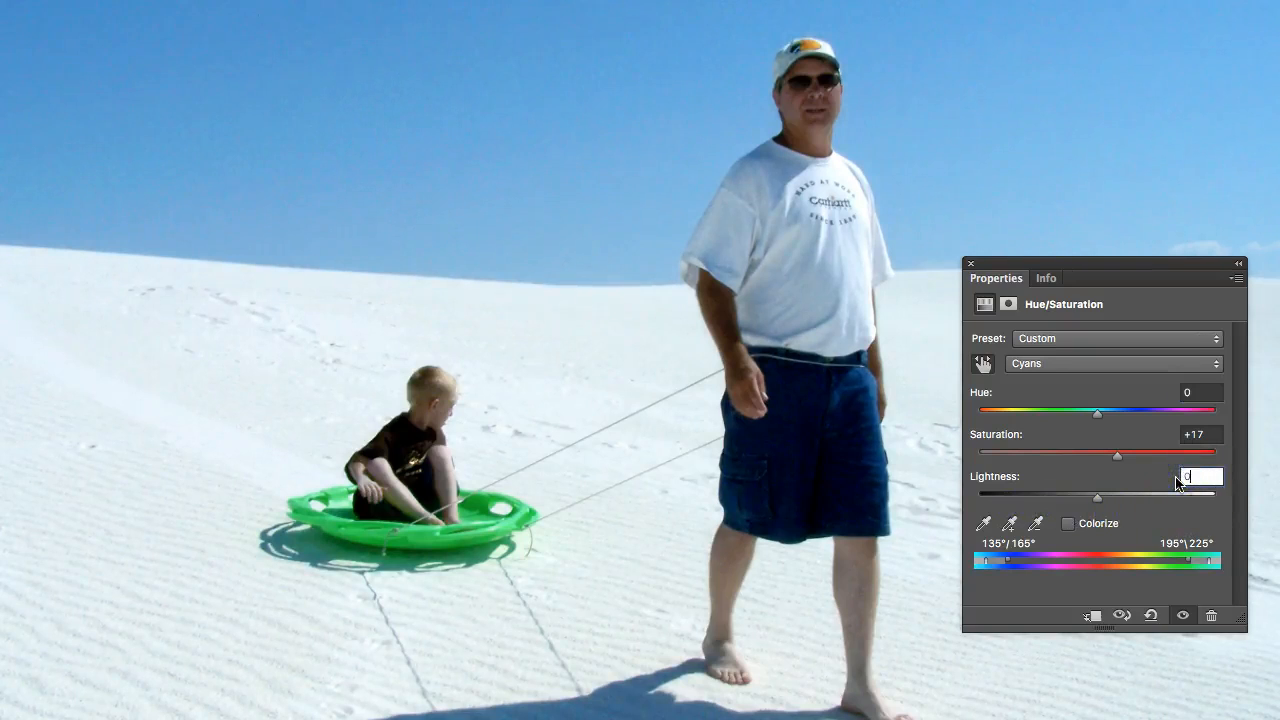
Step: Adjust the Blues range to hue -10, saturation +7 and lightness +2
left_click(1090, 366)
left_click(1081, 378)
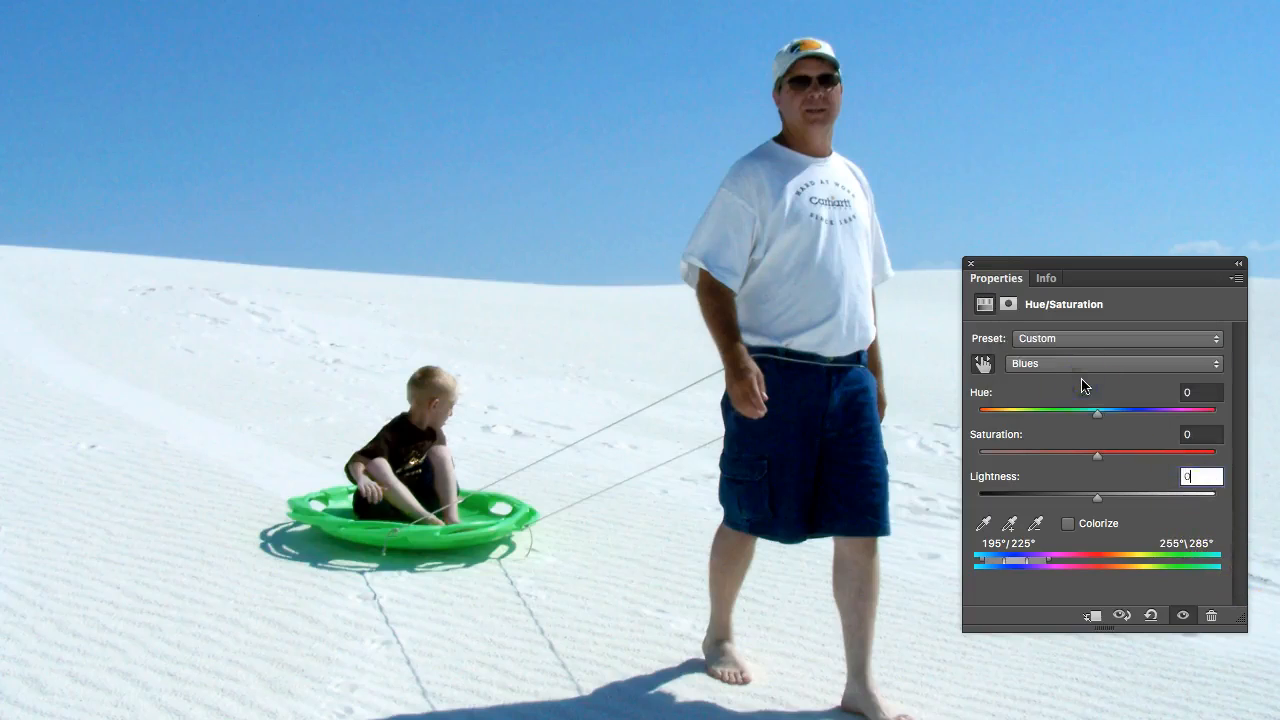
mouse_move(1097, 413)
left_mouse_down()
mouse_move(1114, 420)
mouse_move(1088, 423)
mouse_move(1109, 424)
left_mouse_up()
left_click_drag(1109, 424, 1091, 424)
left_click_drag(1088, 424, 1124, 462)
left_click_drag(1129, 460, 1100, 508)
Step: Reduce the saturation of the Magentas range to -43
left_click(1076, 364)
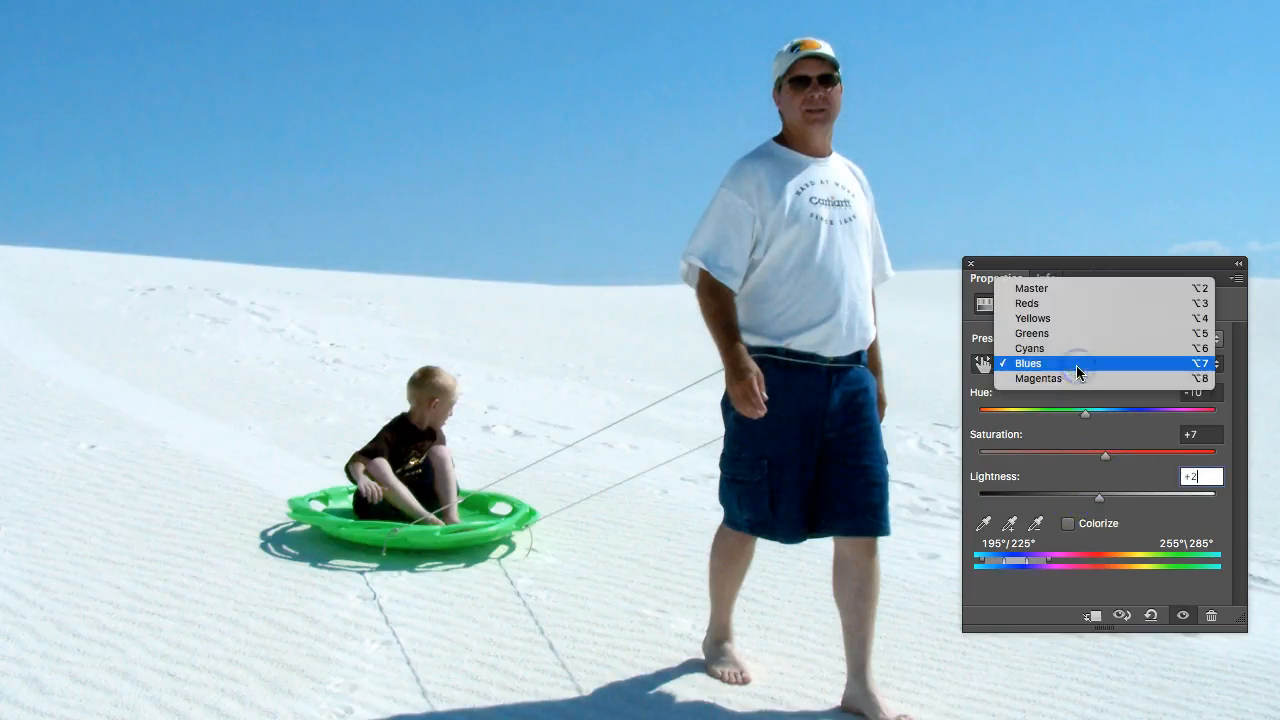
left_click(1074, 378)
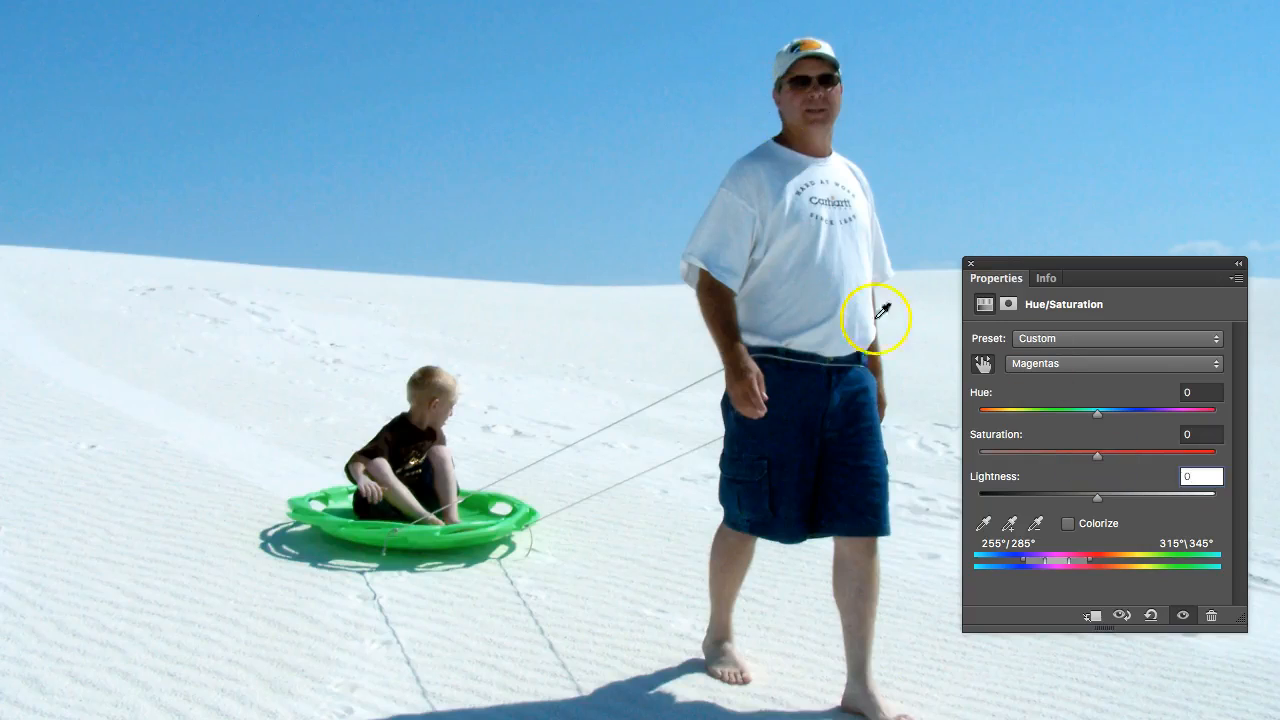
left_click_drag(1097, 455, 1047, 455)
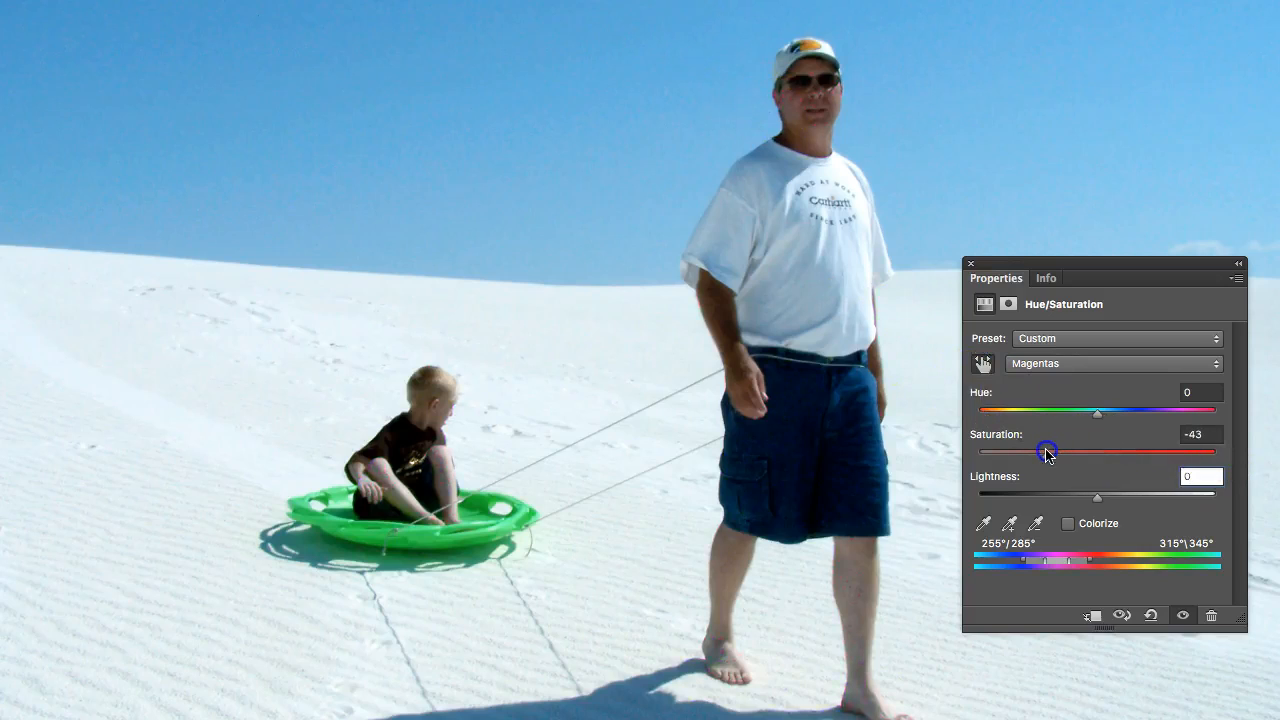
Step: Return to the Reds range, test its saturation at +100 and set it to -4
left_click(1090, 364)
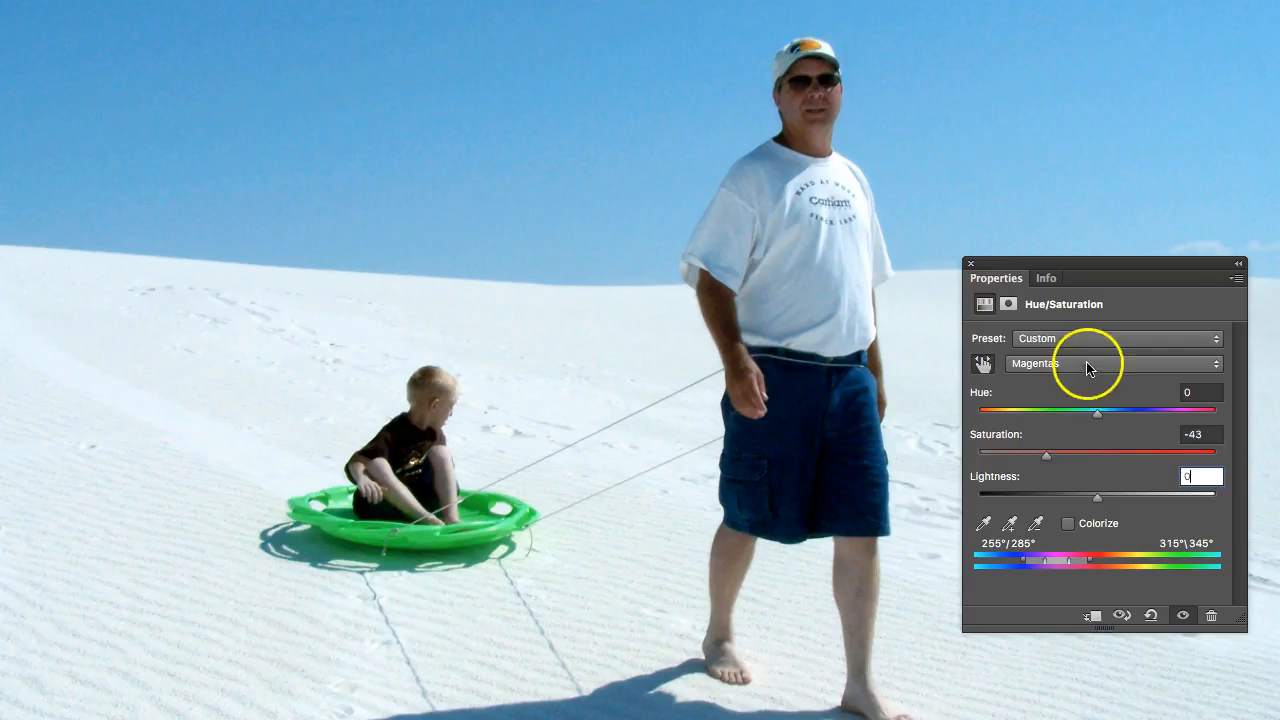
left_click(1060, 287)
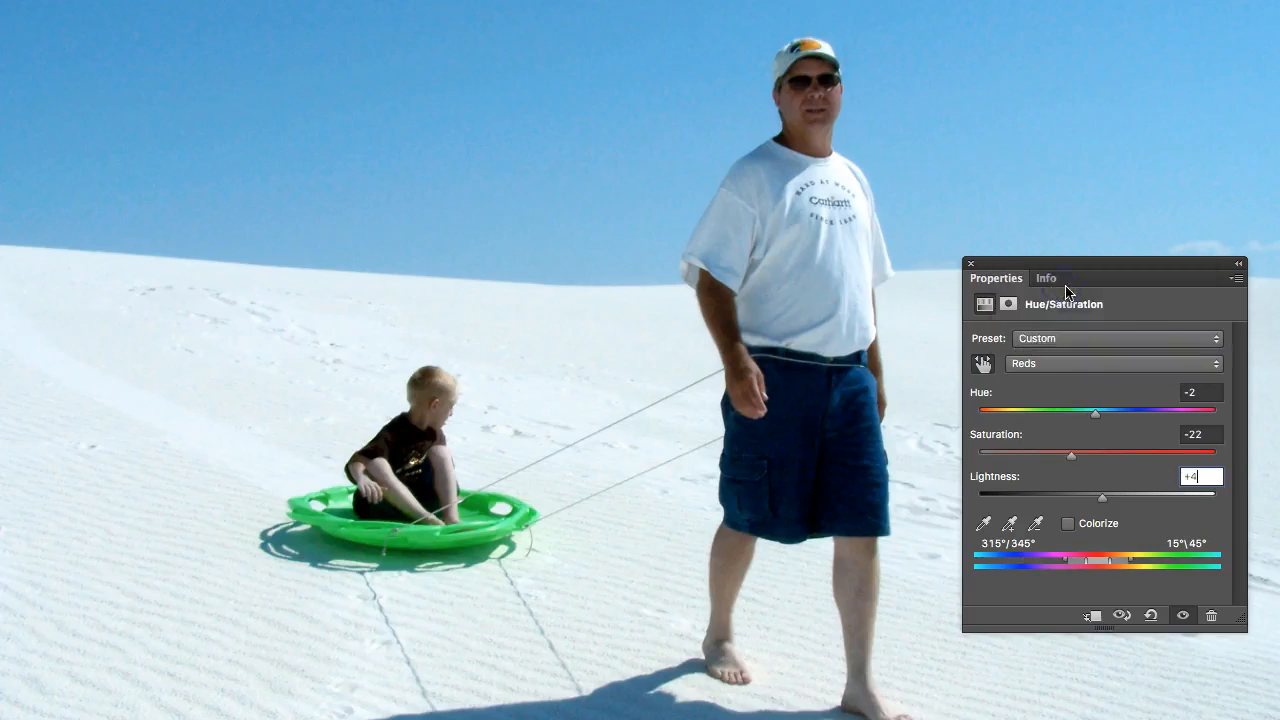
left_click_drag(1072, 456, 1240, 470)
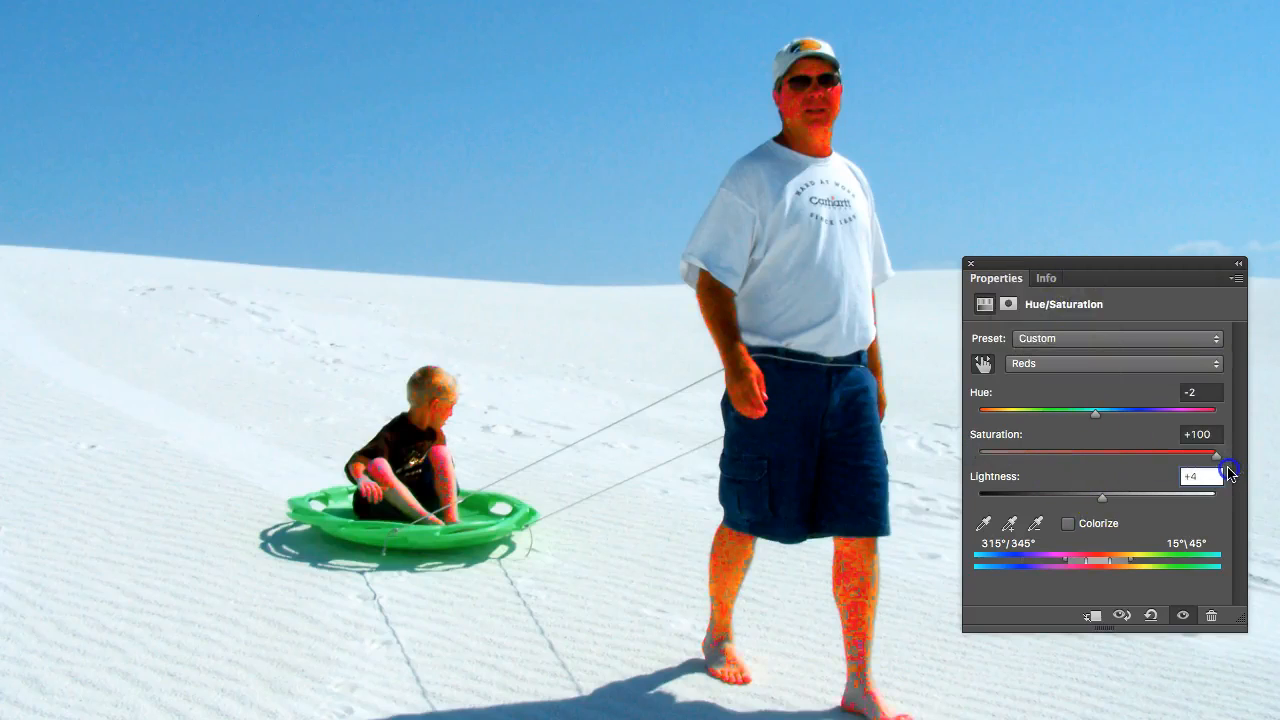
left_click_drag(1217, 455, 1093, 456)
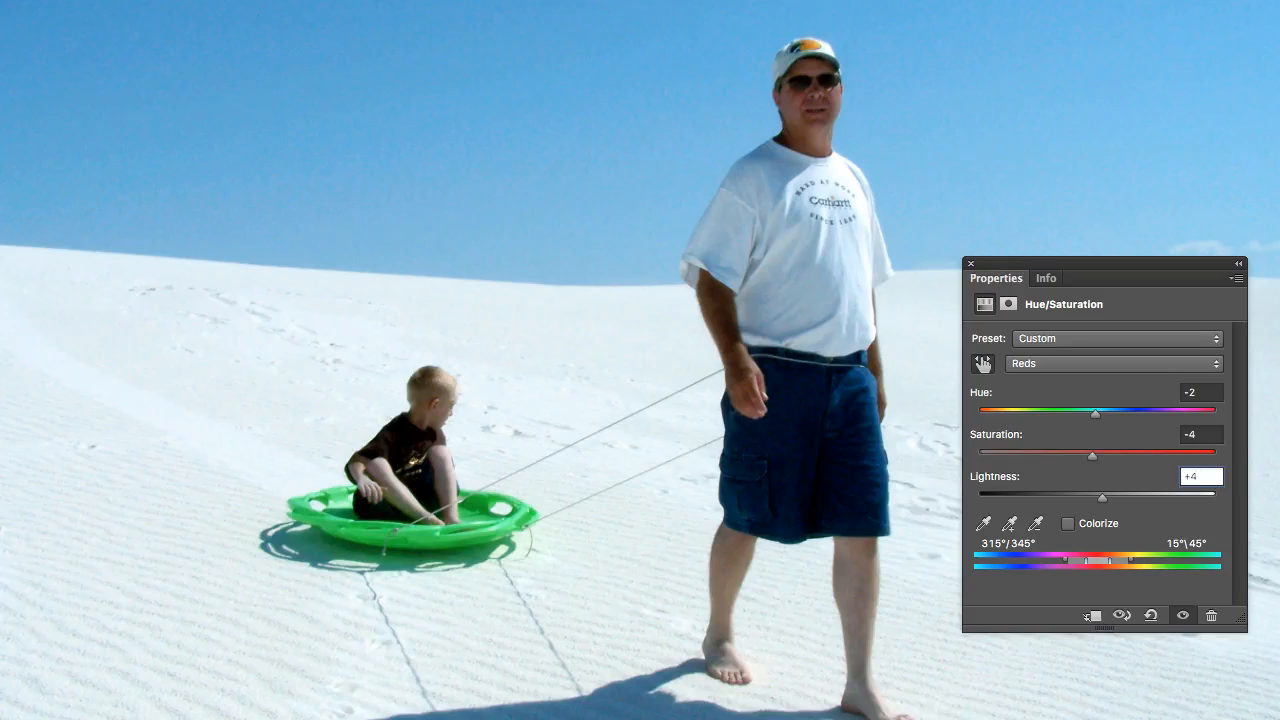
key("Return")
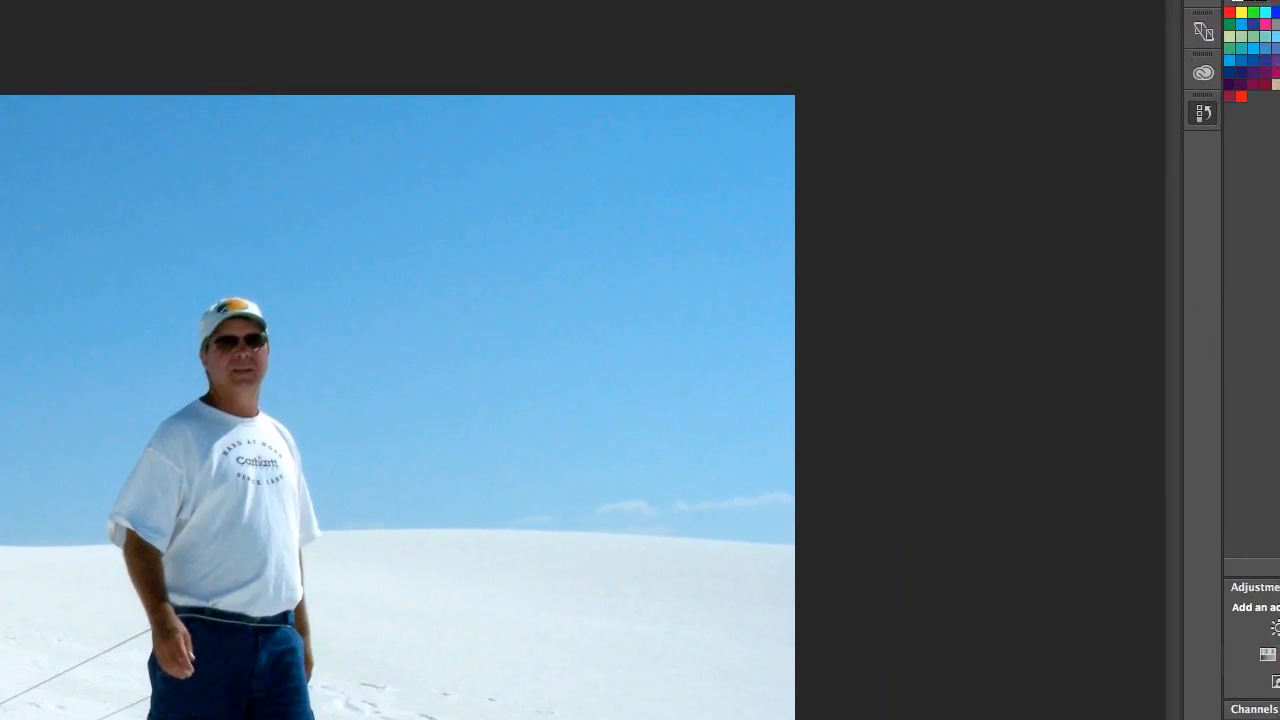
Step: Add a second Hue/Saturation adjustment layer above the first and toggle its visibility off and on
left_click(1267, 654)
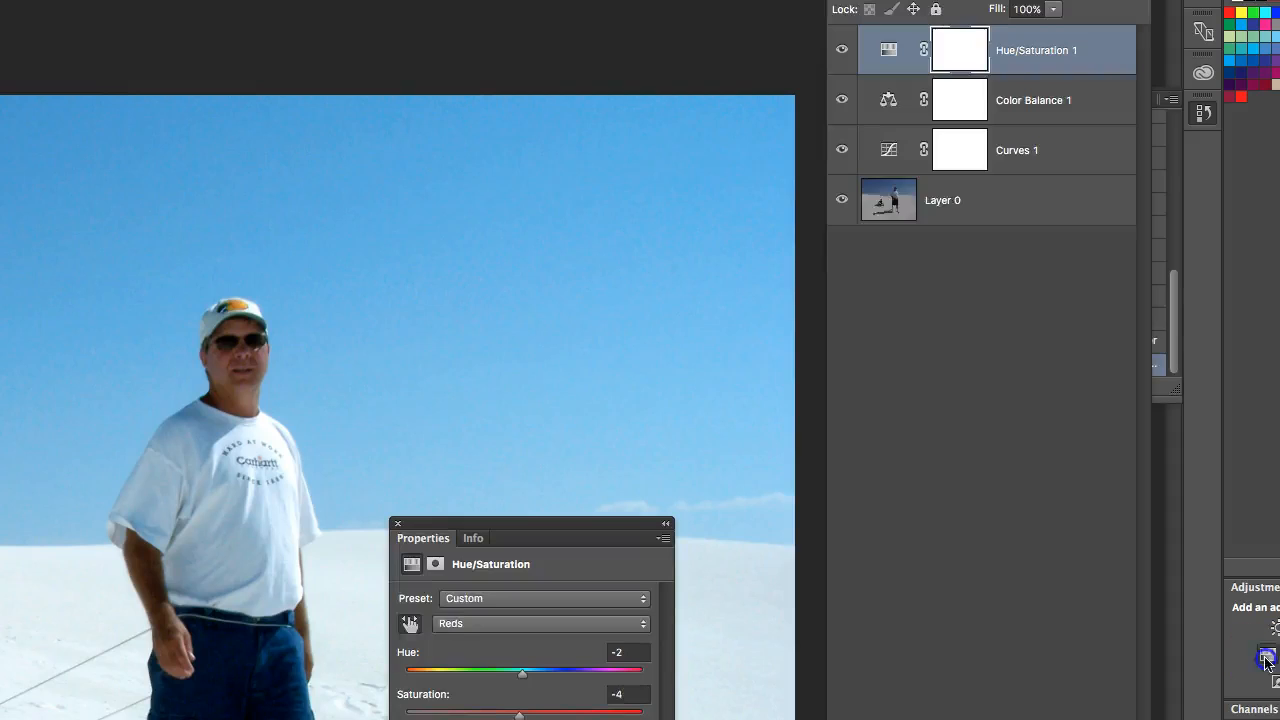
left_click(842, 50)
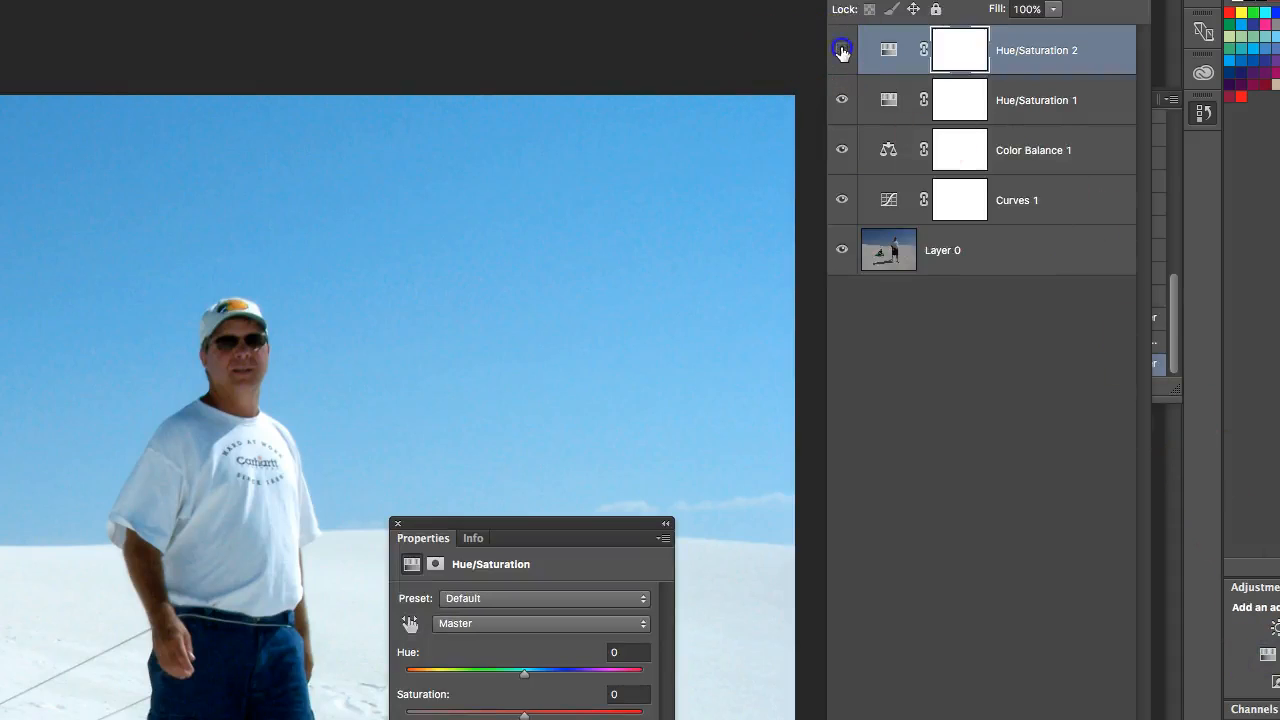
left_click(842, 50)
left_click(842, 50)
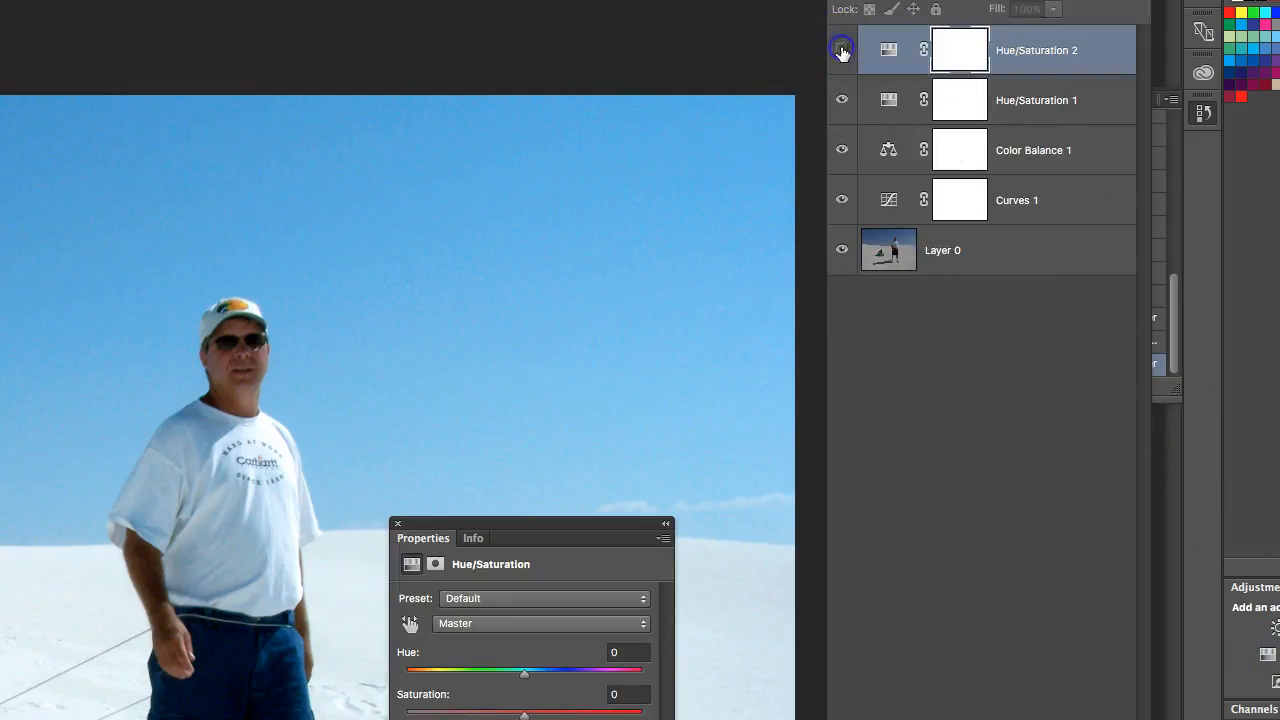
left_click(842, 50)
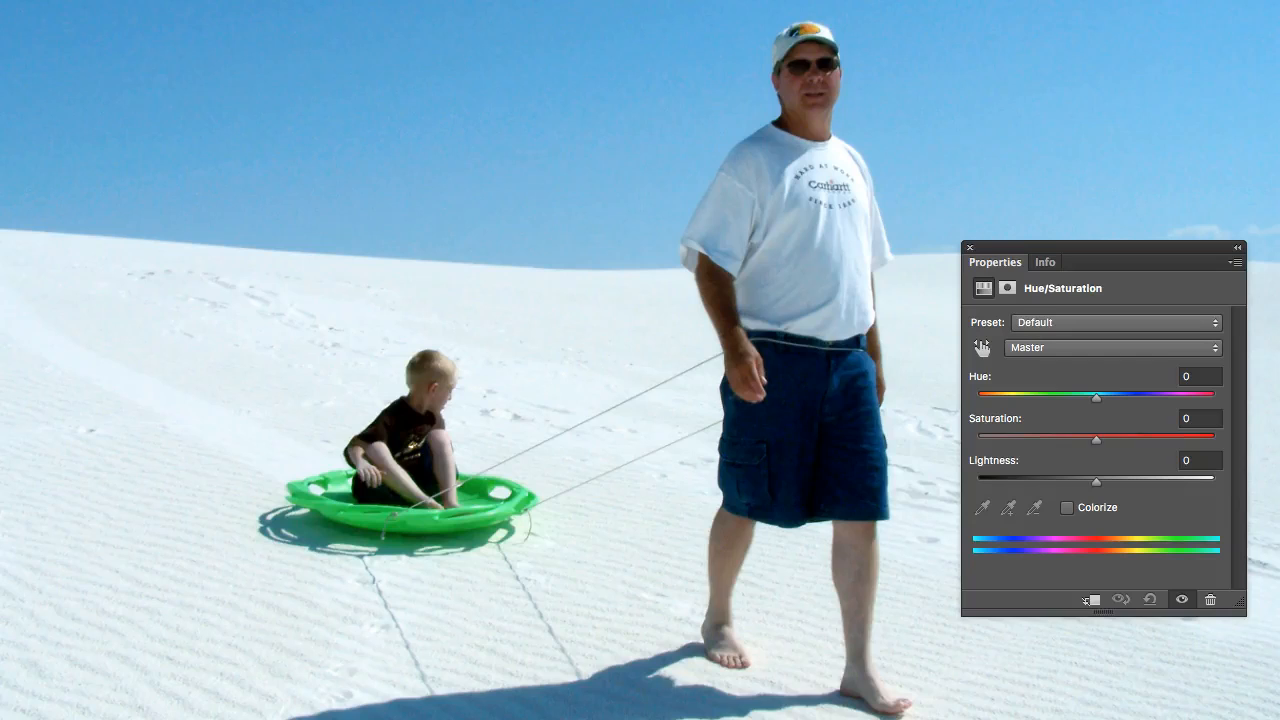
left_click(1106, 348)
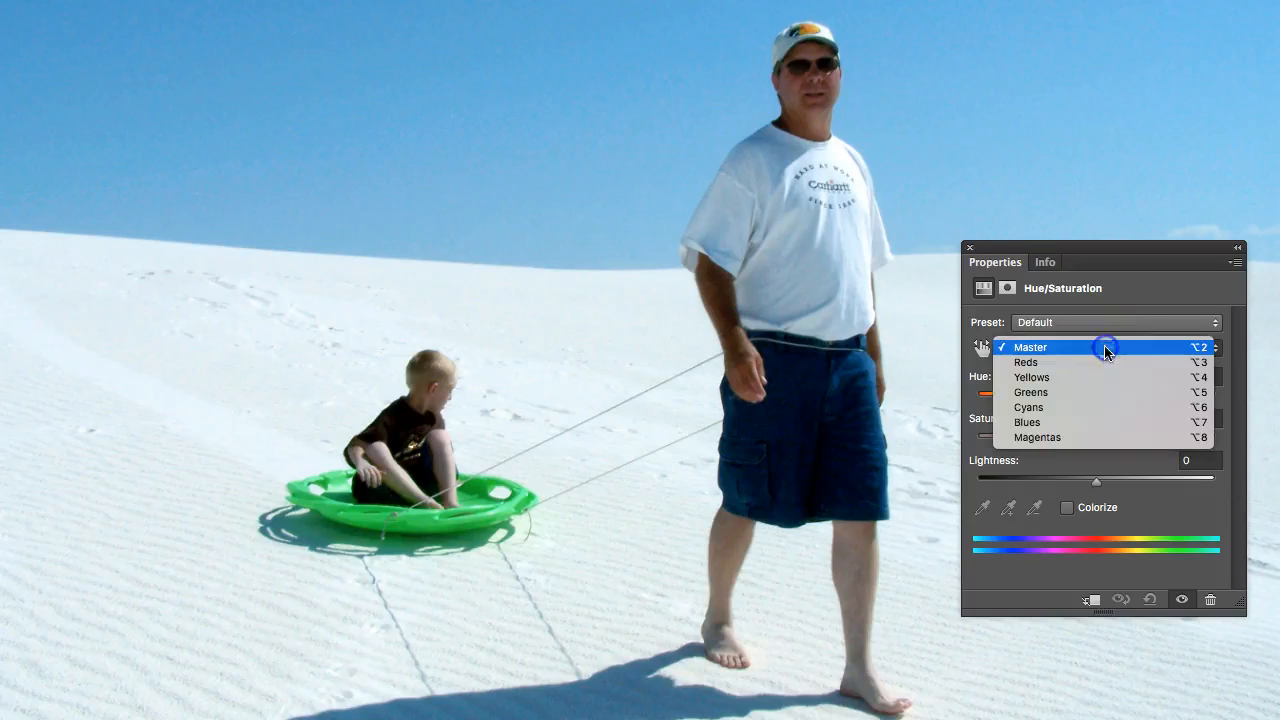
left_click(1149, 298)
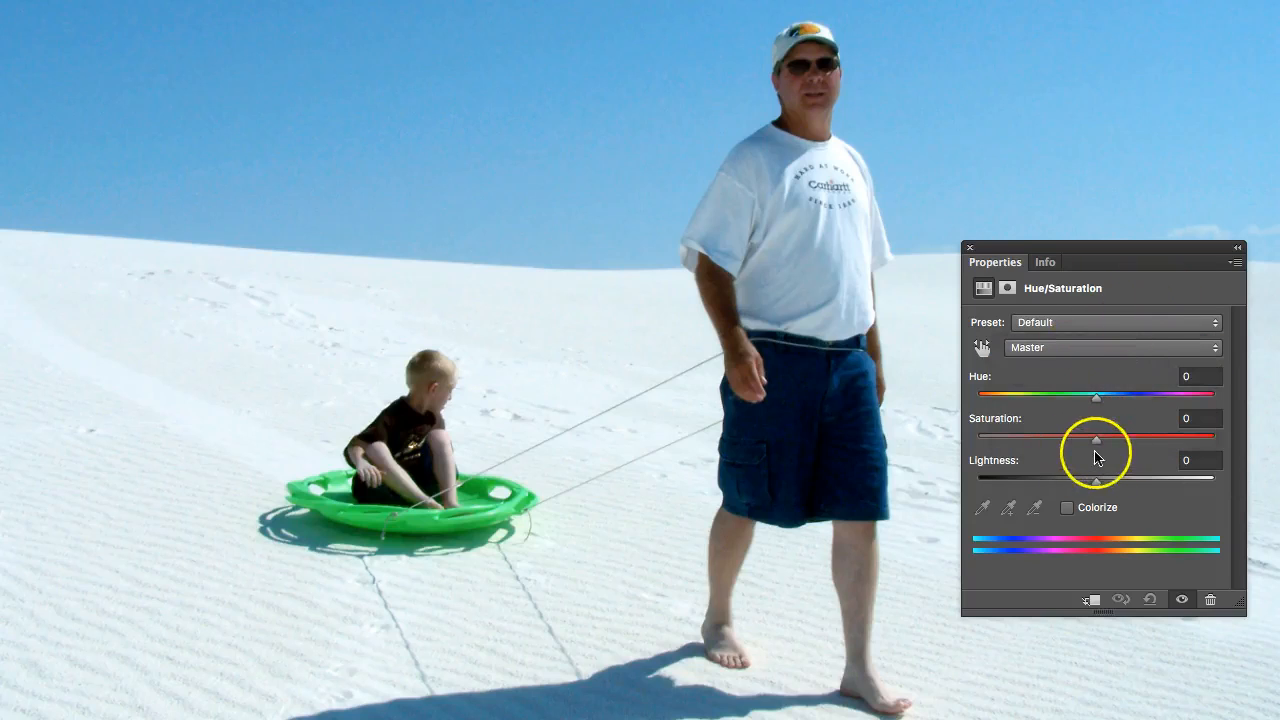